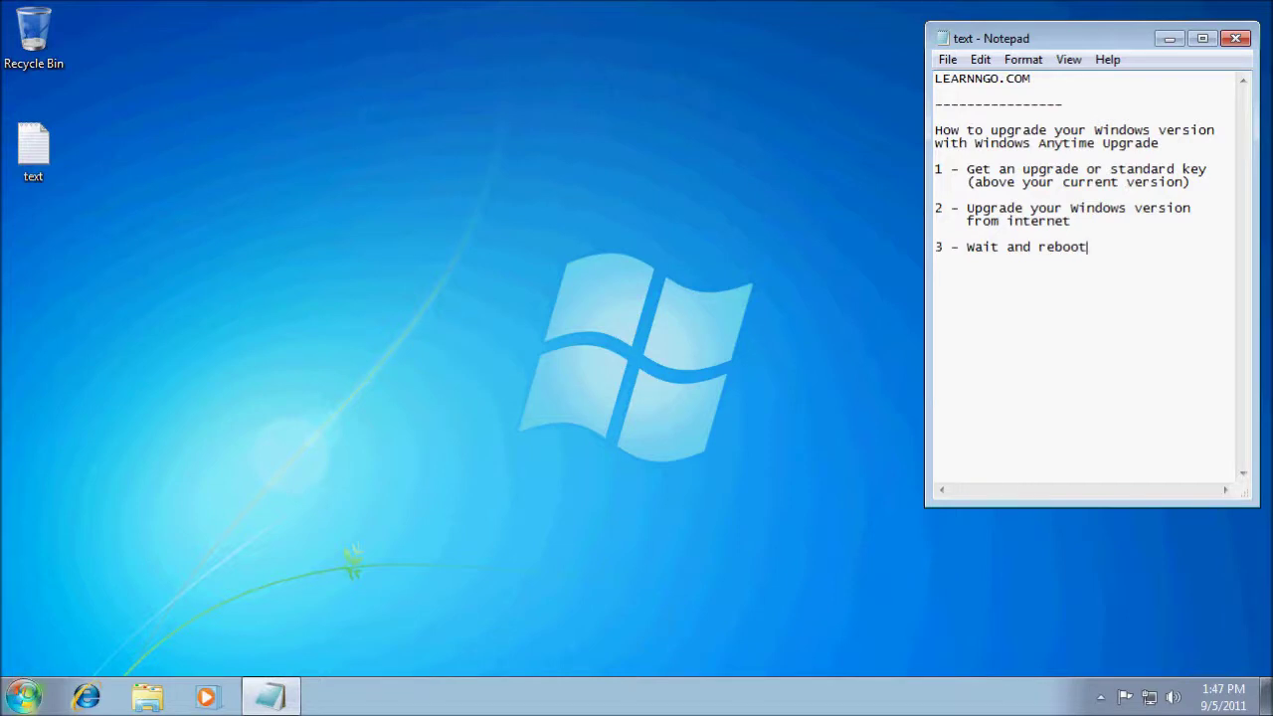
Launch Windows Anytime Upgrade from the Start menu's All Programs list
left_click(24, 696)
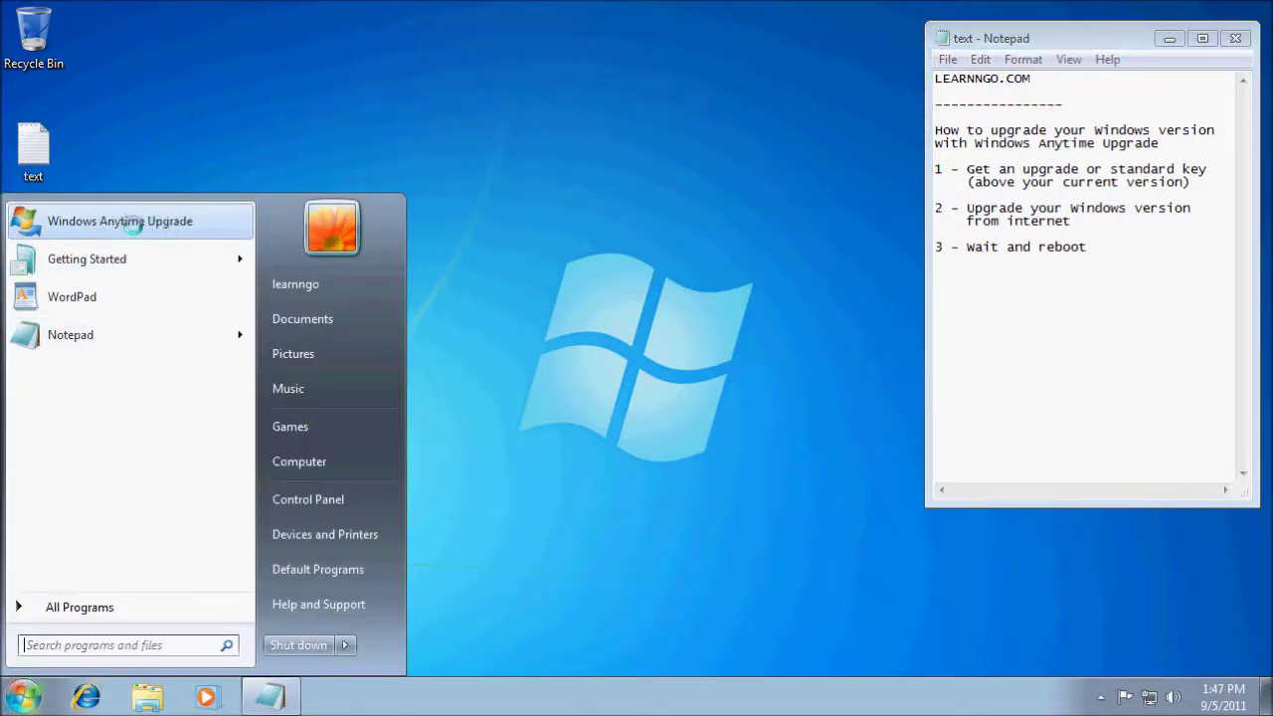
left_click(82, 608)
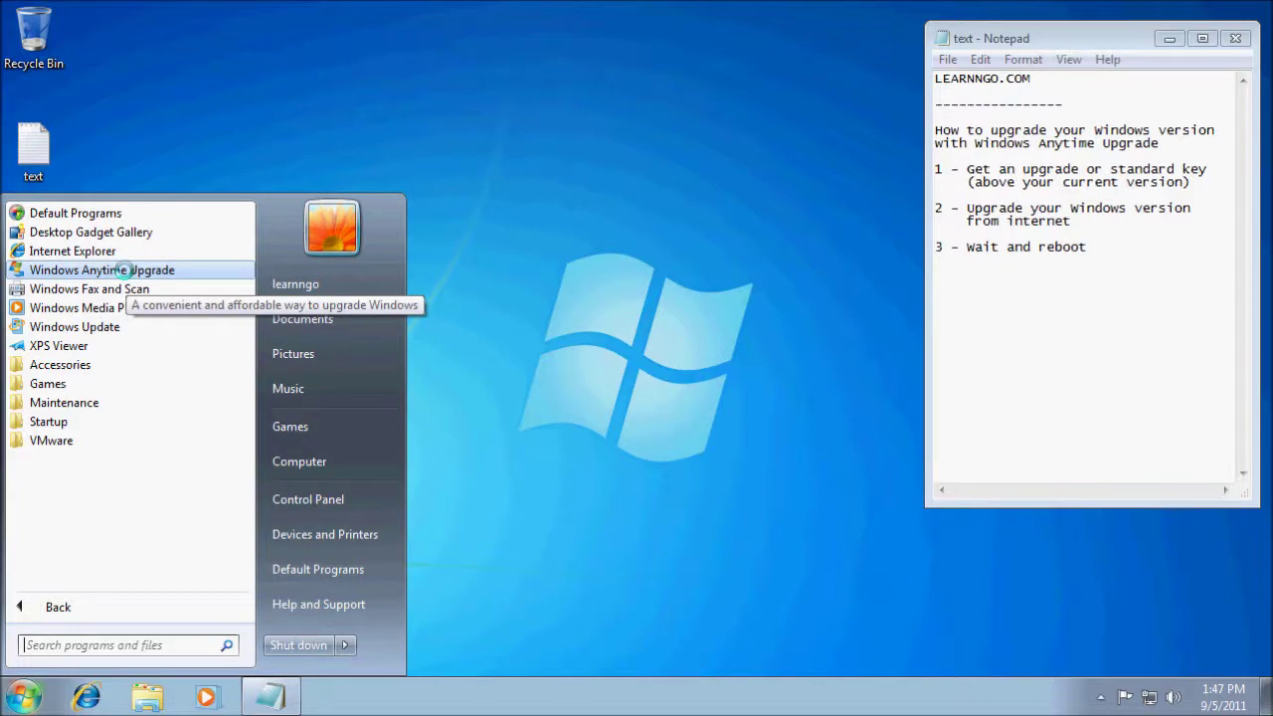
left_click(123, 270)
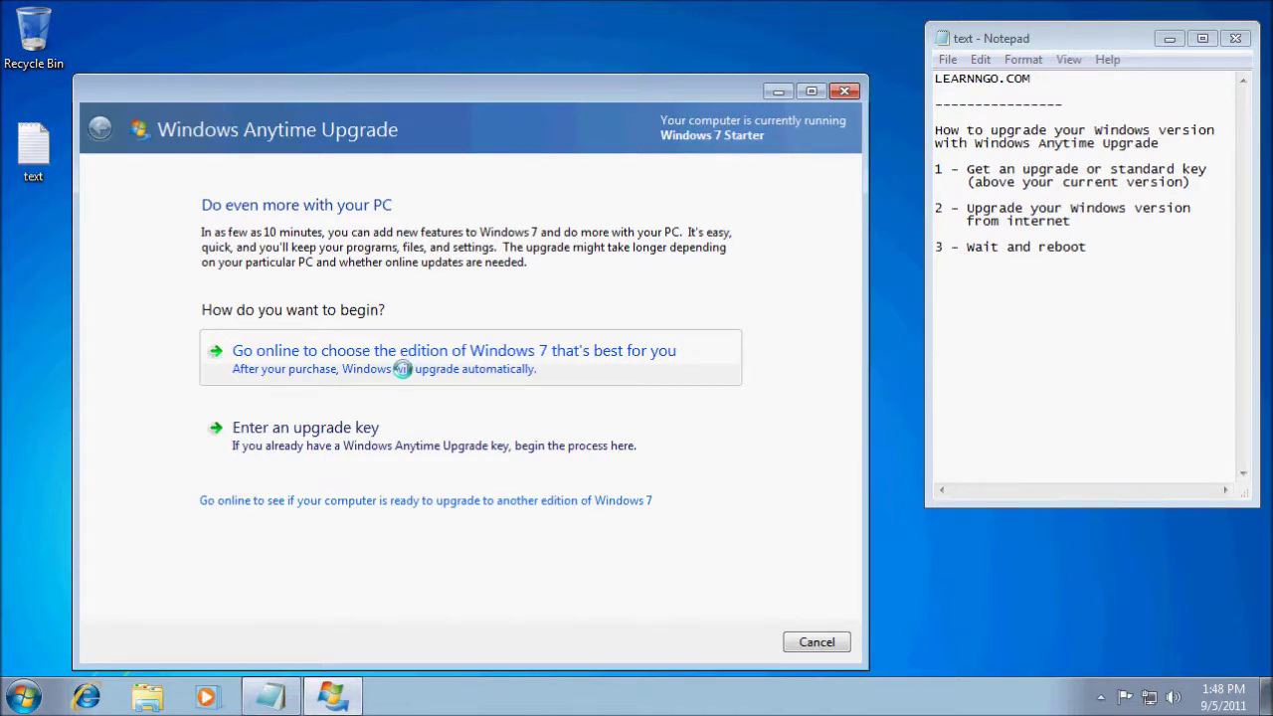
Choose to enter an upgrade key and continue to the license terms page
left_click(403, 369)
left_click(331, 445)
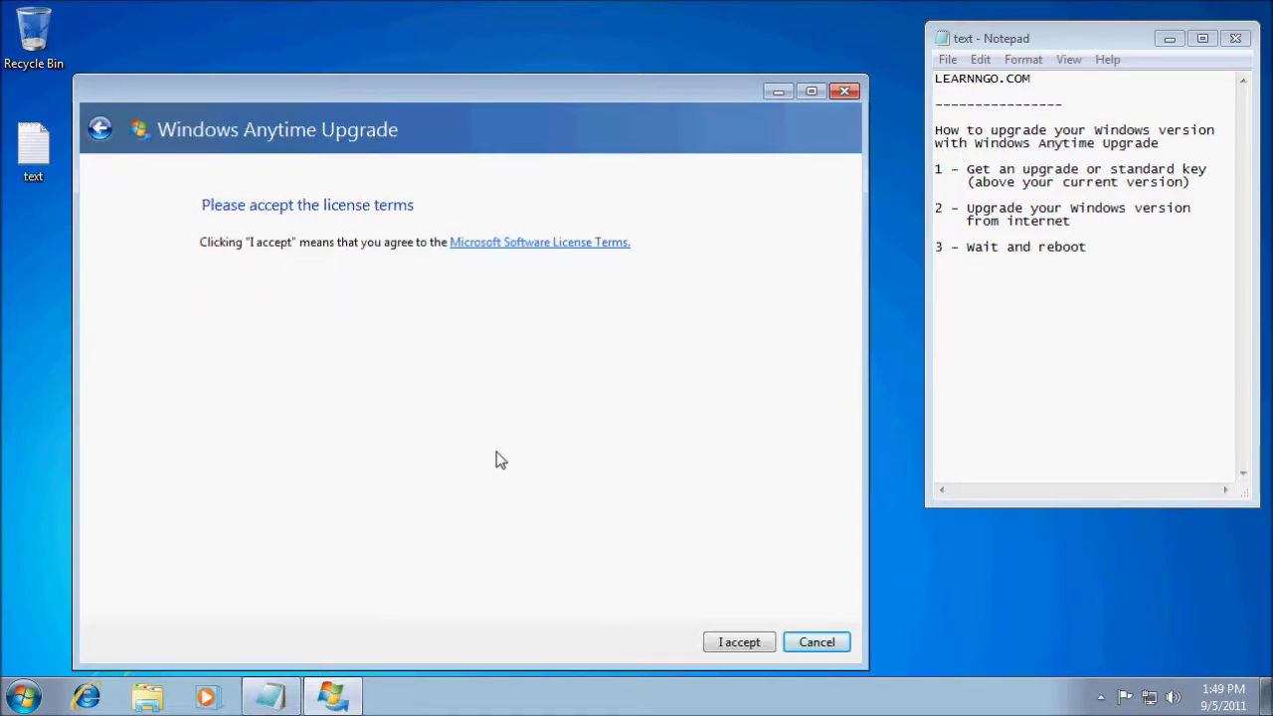
Read through the Microsoft Software License Terms, close them, and accept
left_click(555, 245)
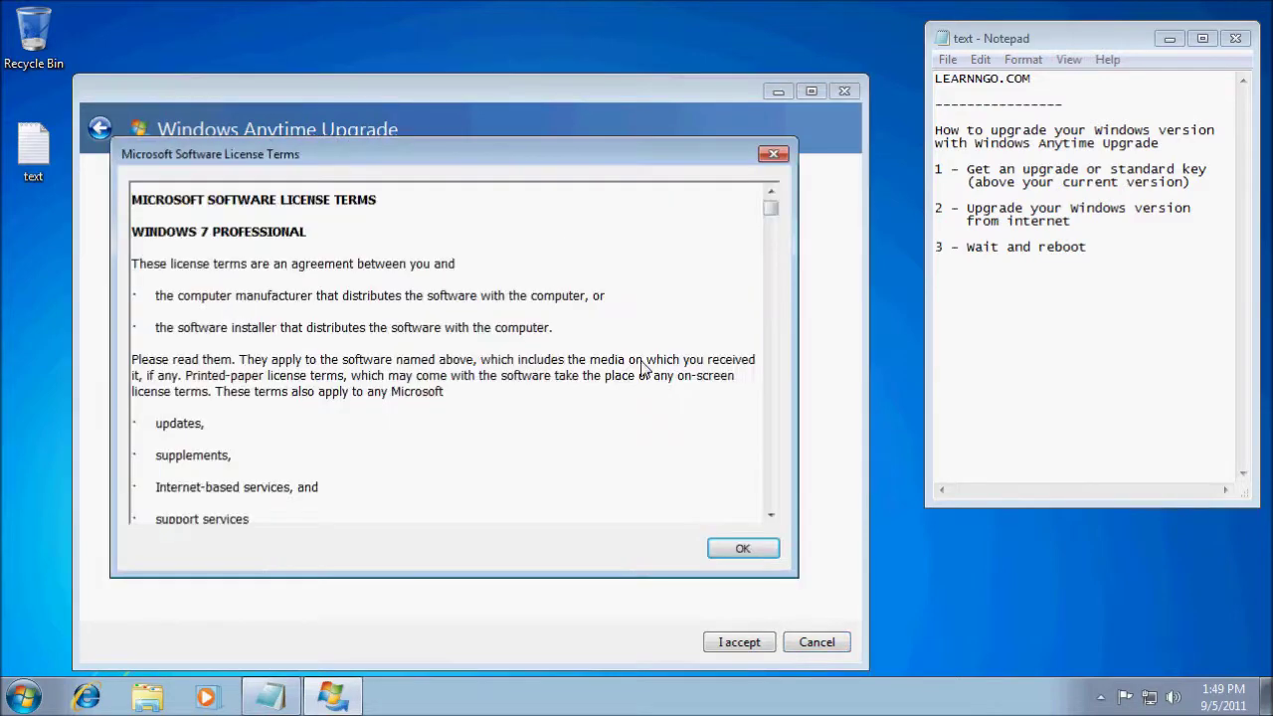
left_click_drag(770, 209, 775, 484)
left_click(773, 154)
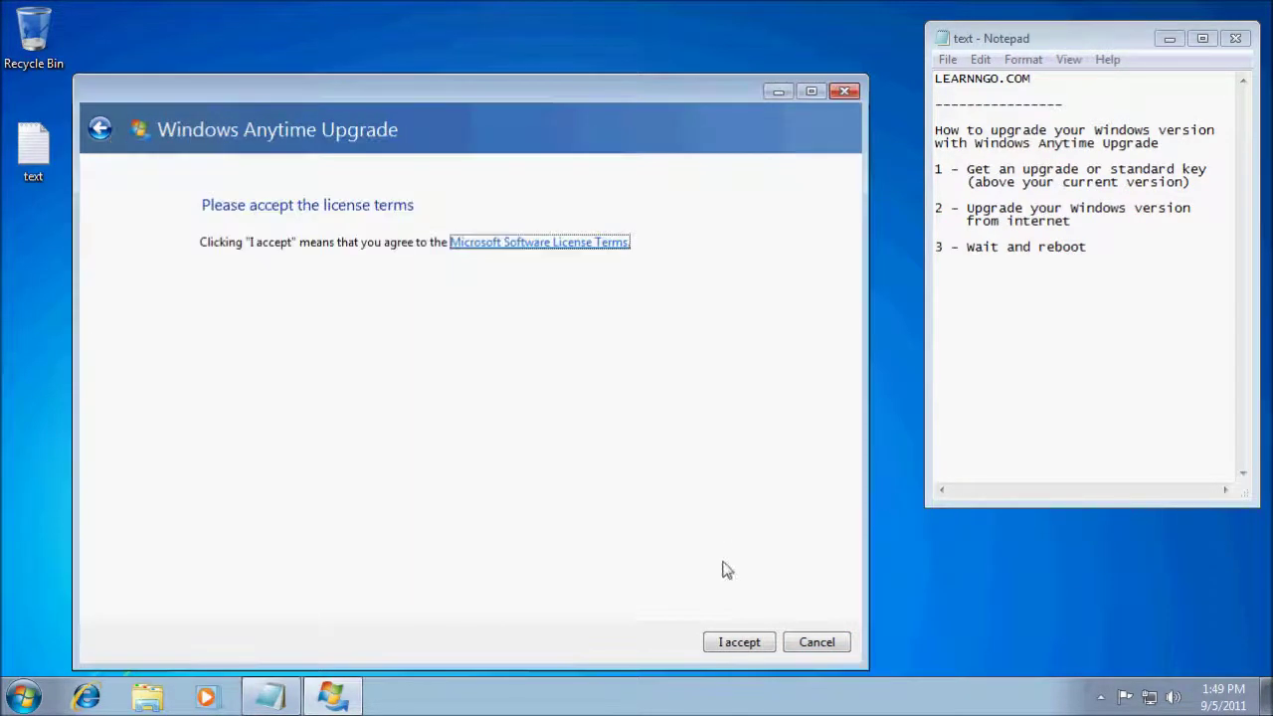
left_click(737, 642)
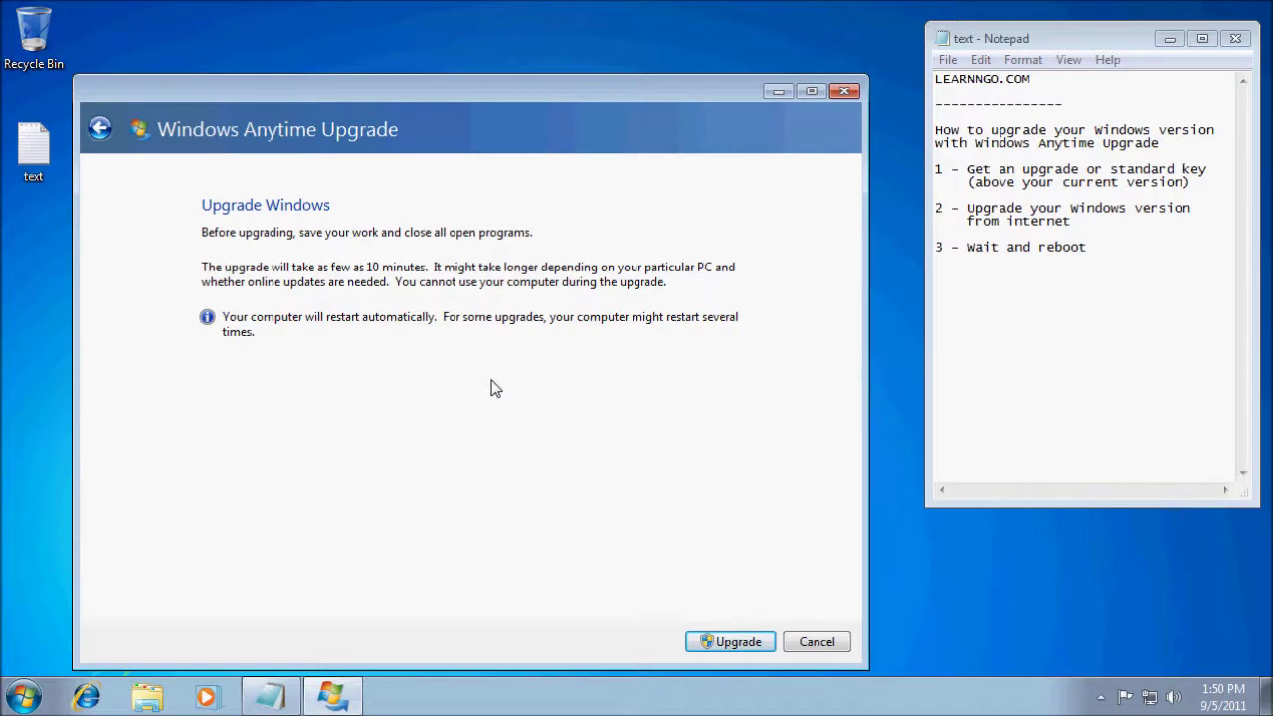
Start the upgrade to Windows 7 Professional and let the computer restart
left_click(732, 645)
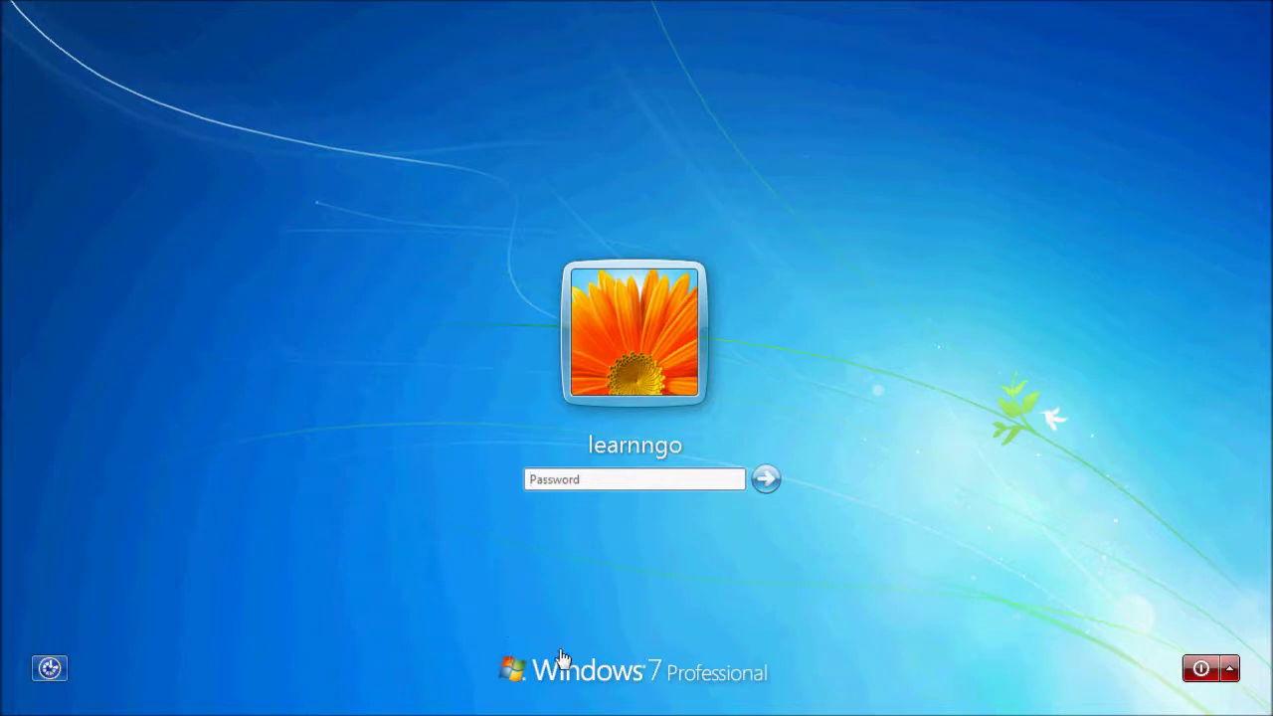
Sign in to Windows by entering the account password
left_click(577, 483)
type("••••••••")
key("Return")
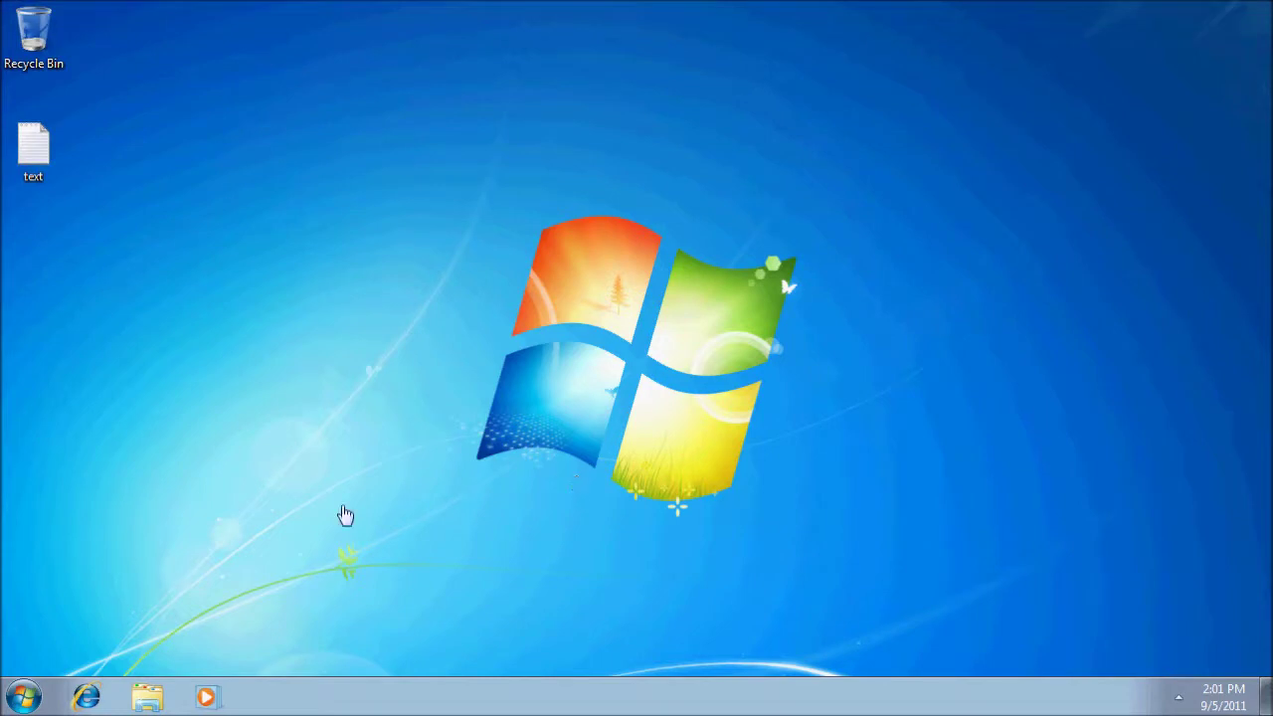
Bring up the Anytime Upgrade success window, move it, and close it
left_click(206, 696)
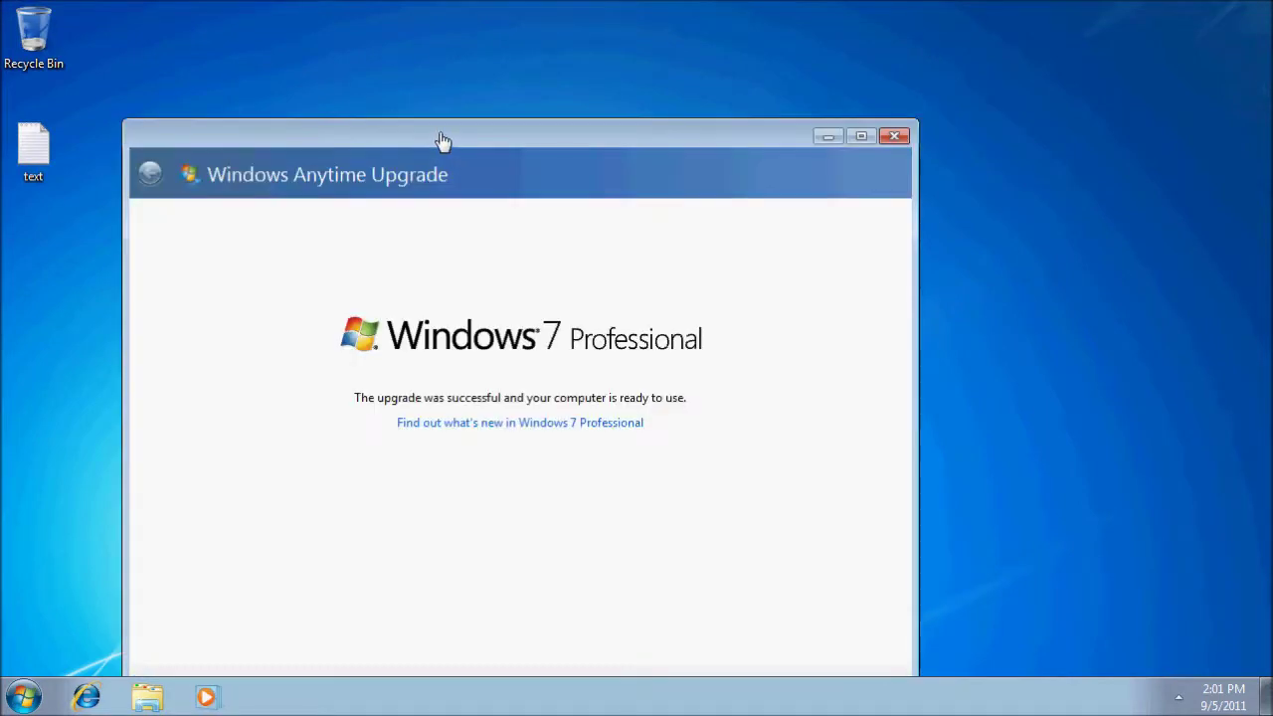
left_click_drag(444, 143, 582, 87)
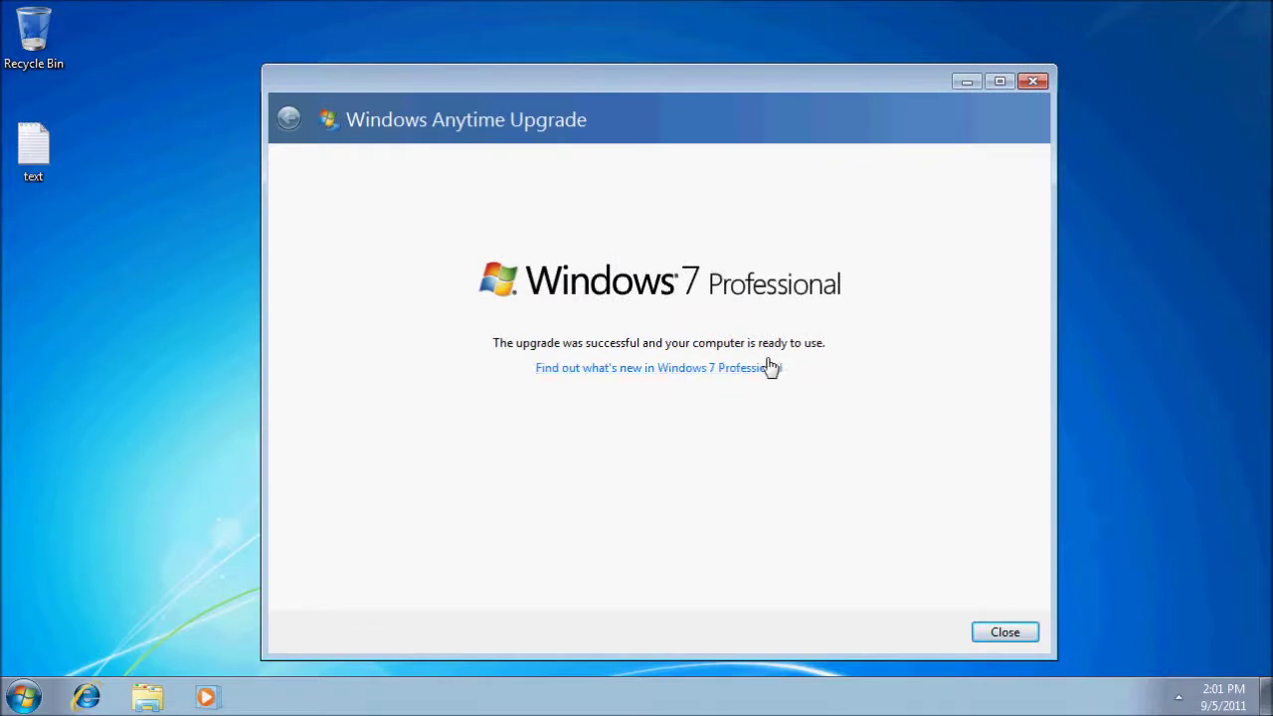
left_click(1009, 633)
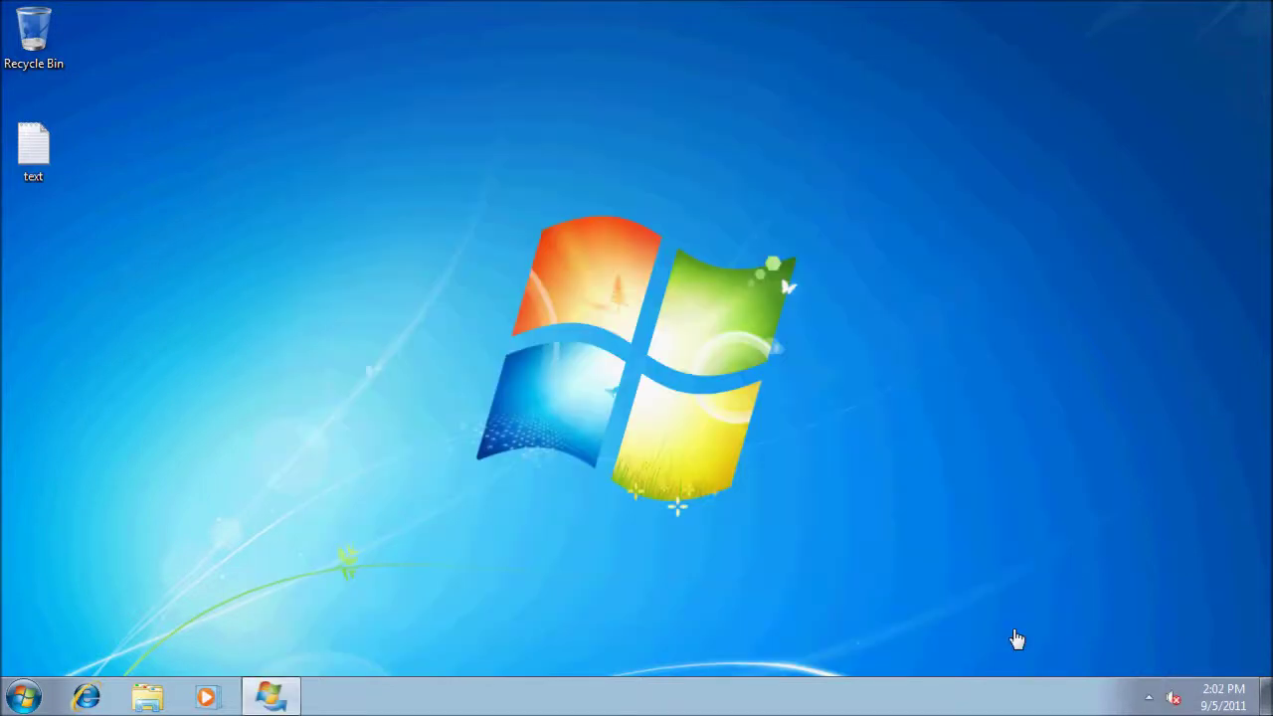
Set the wallpaper image in the Pictures library as the desktop background, then close Explorer
left_click(22, 696)
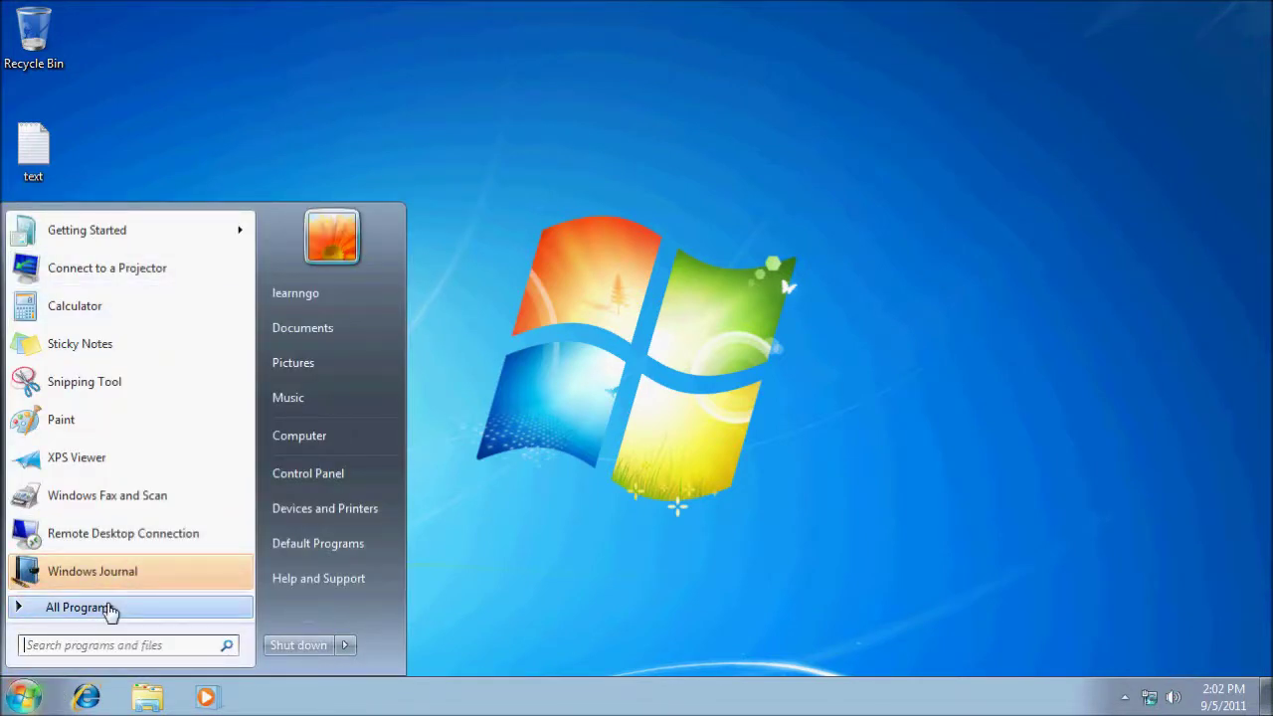
left_click(336, 372)
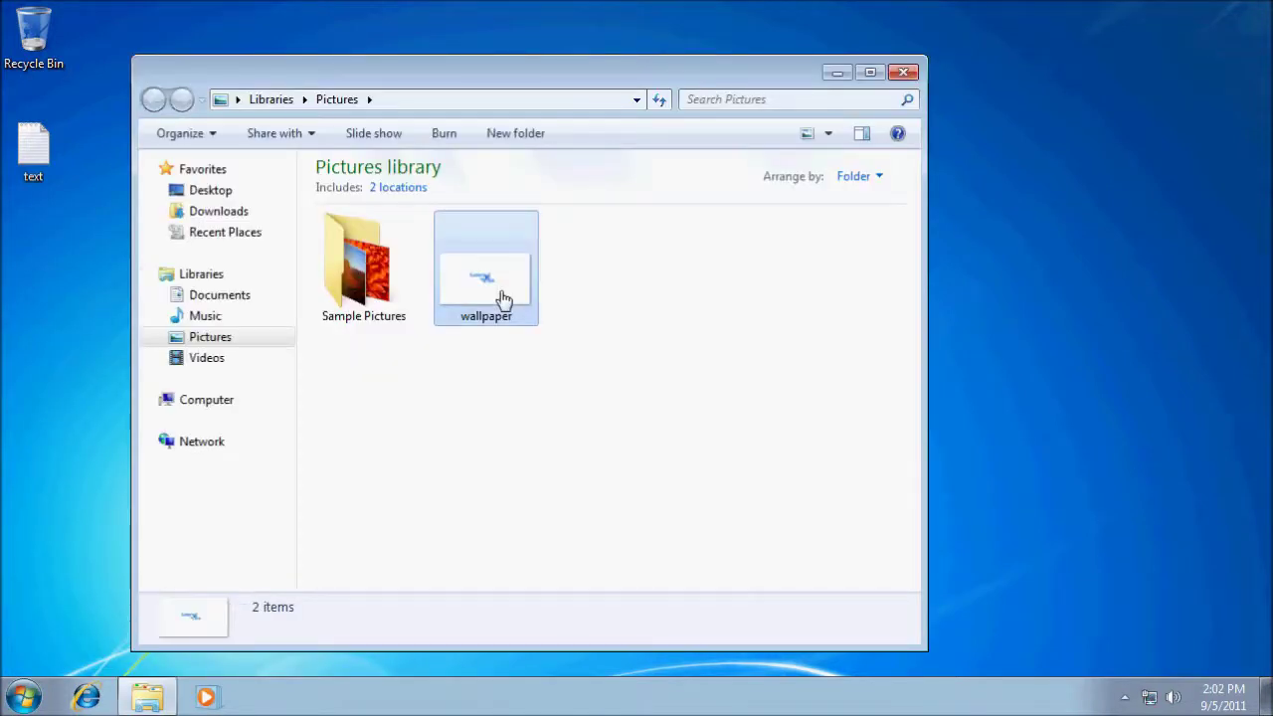
left_click(504, 298)
right_click(502, 297)
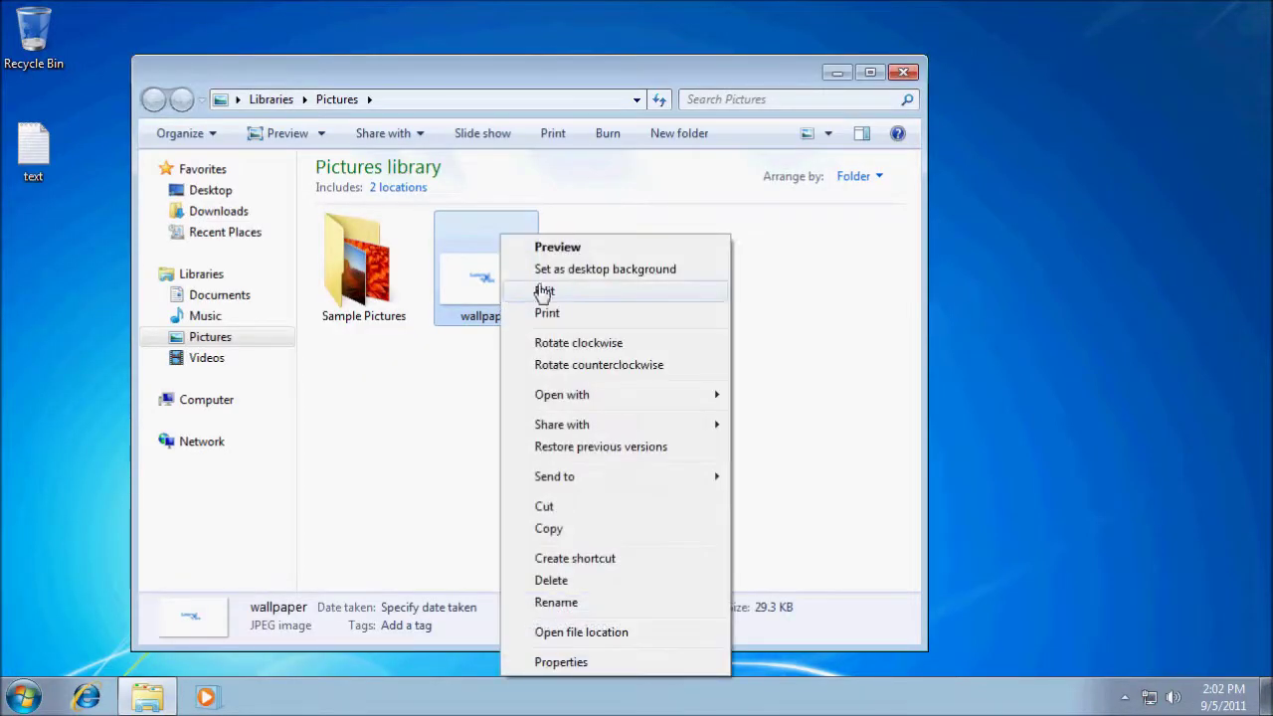
left_click(598, 269)
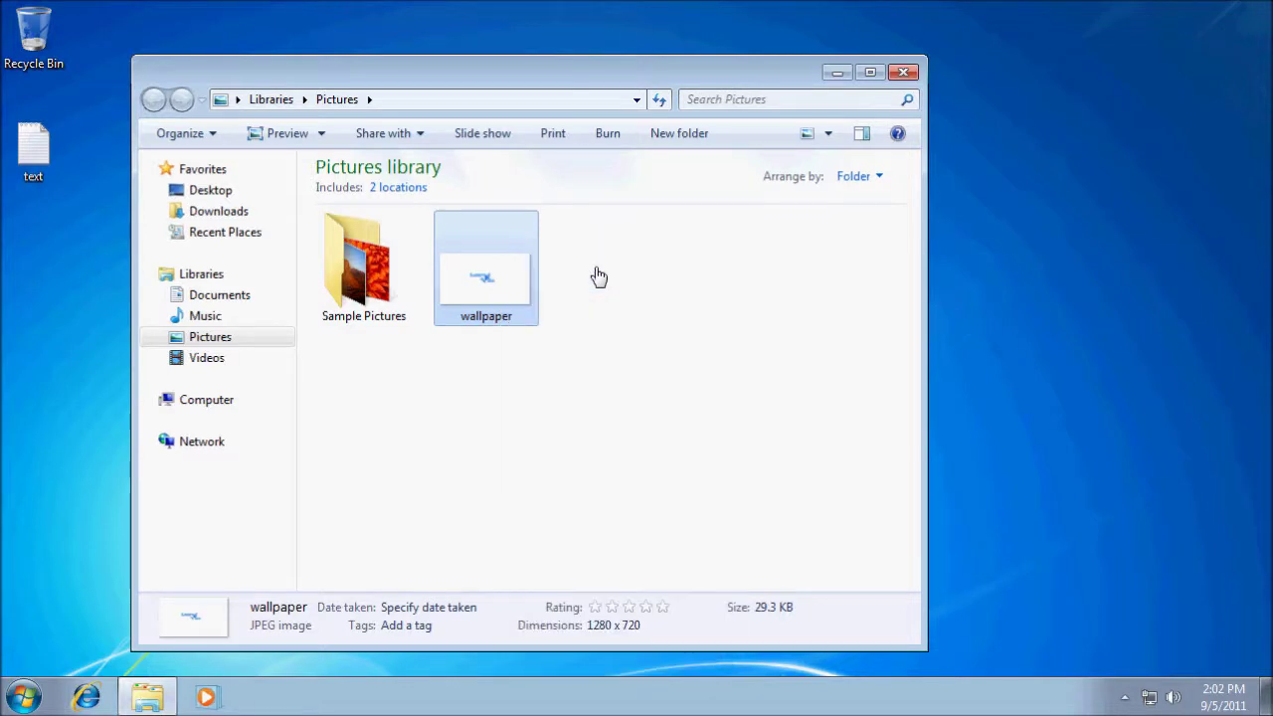
left_click(897, 81)
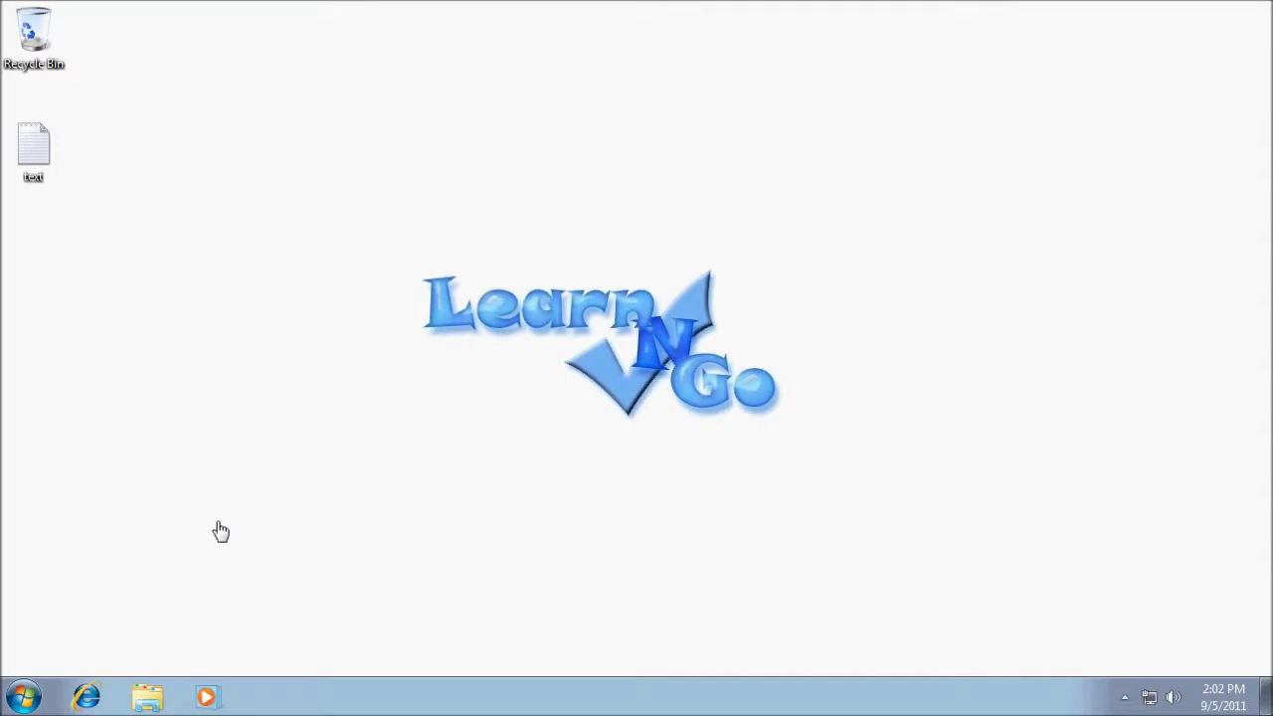
Open Computer's Properties and scroll down to the Windows activation status
left_click(36, 699)
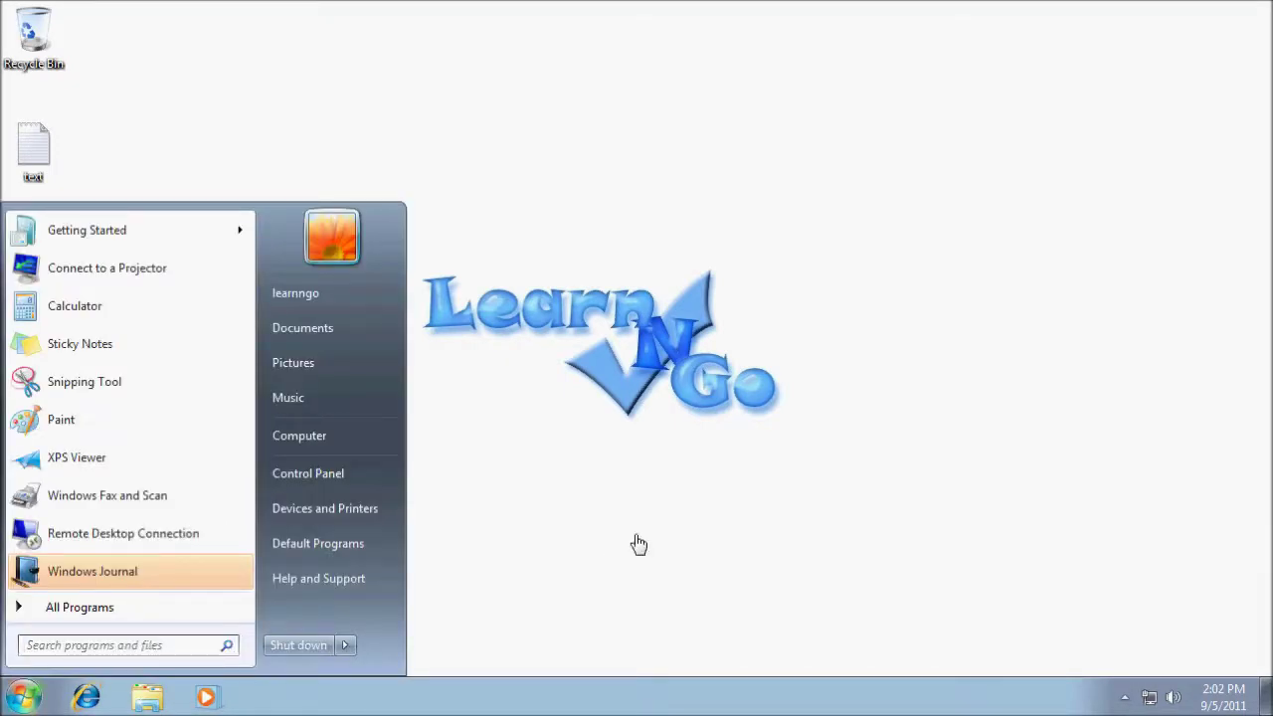
right_click(369, 443)
left_click(487, 400)
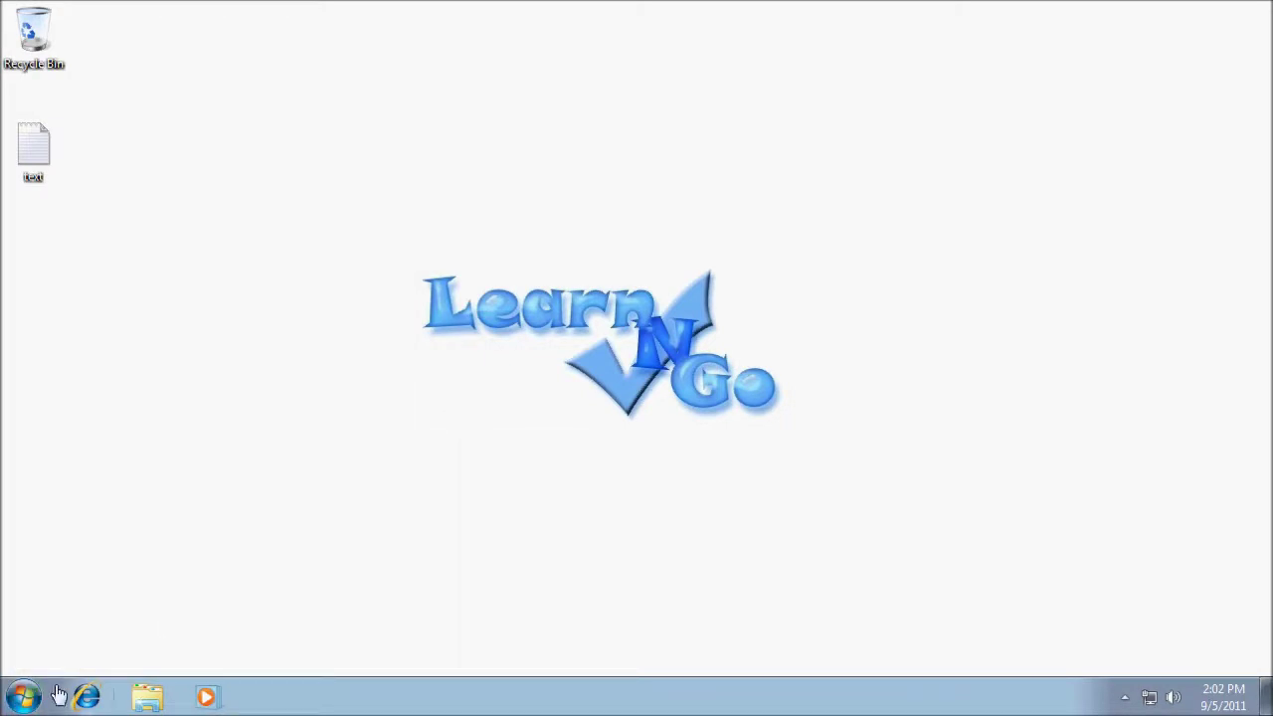
left_click(24, 698)
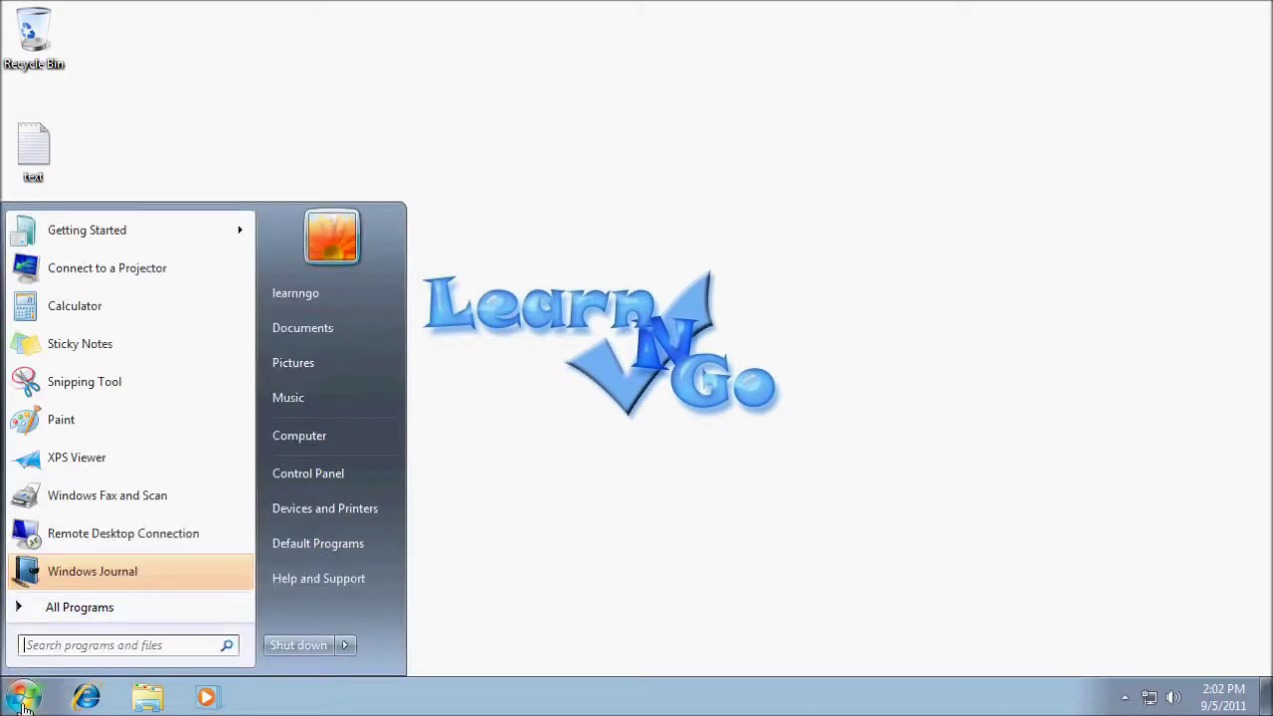
right_click(317, 447)
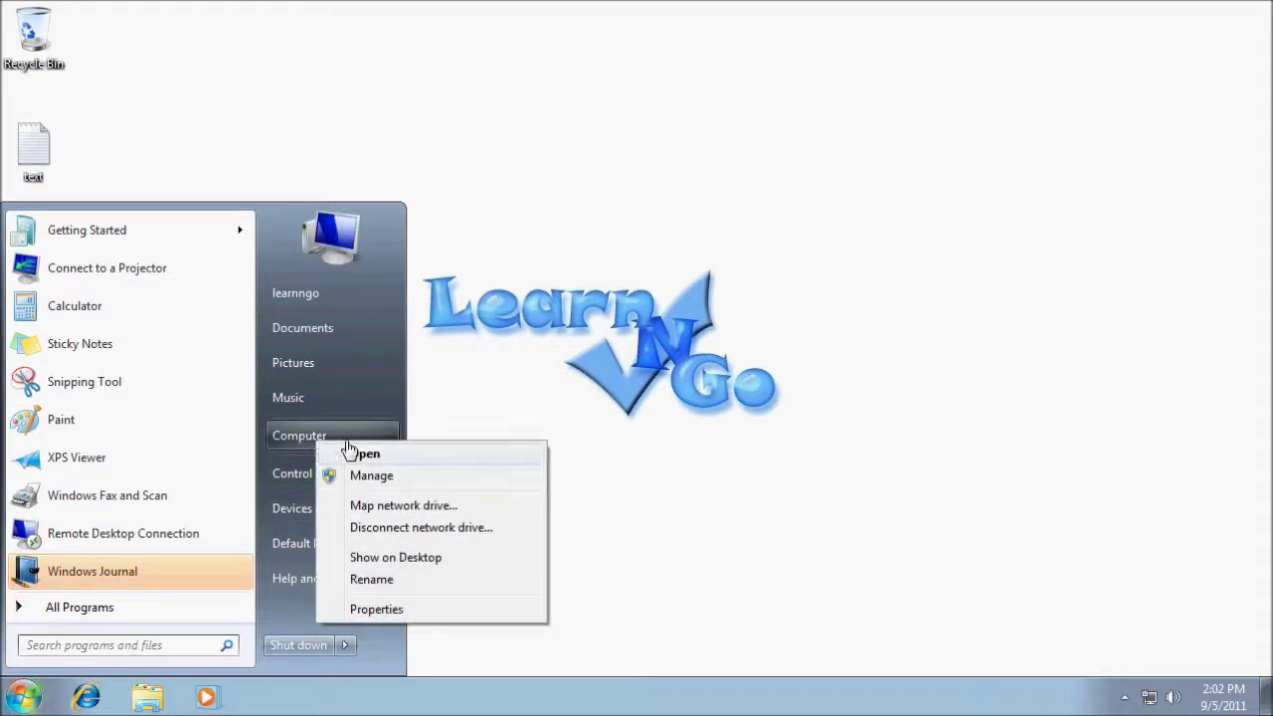
left_click(393, 611)
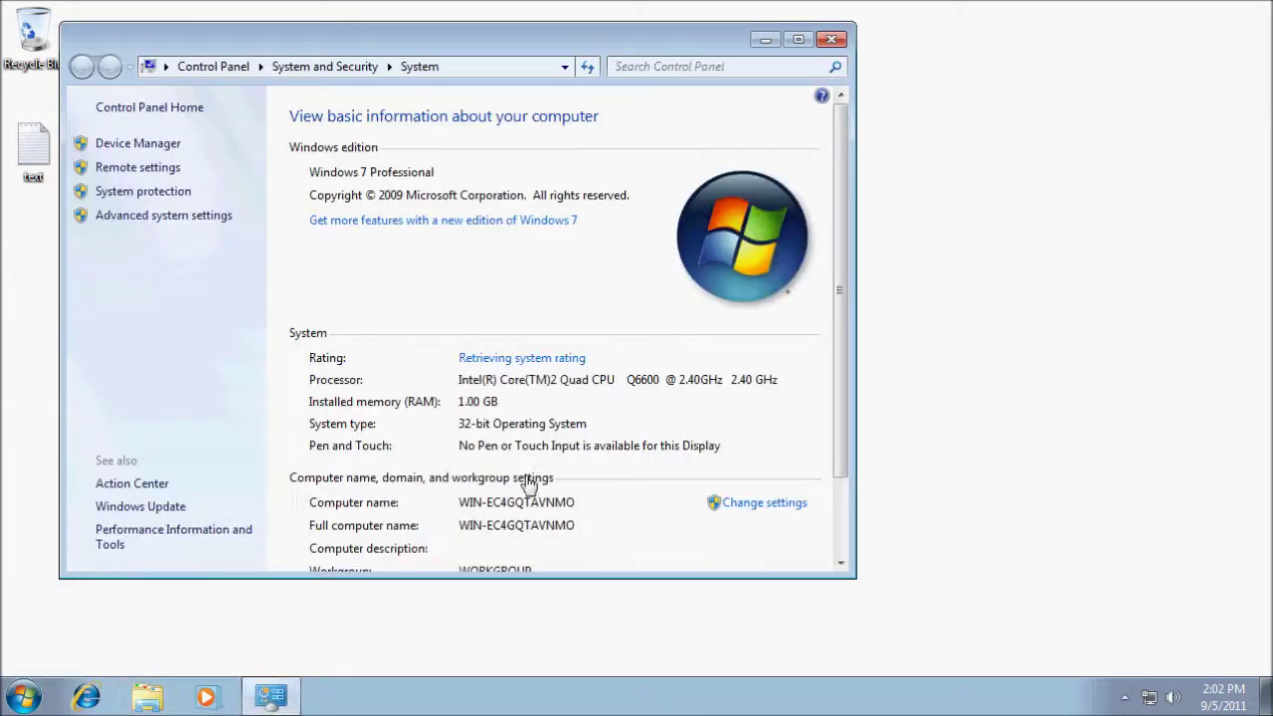
scroll(526, 482, "down", 2)
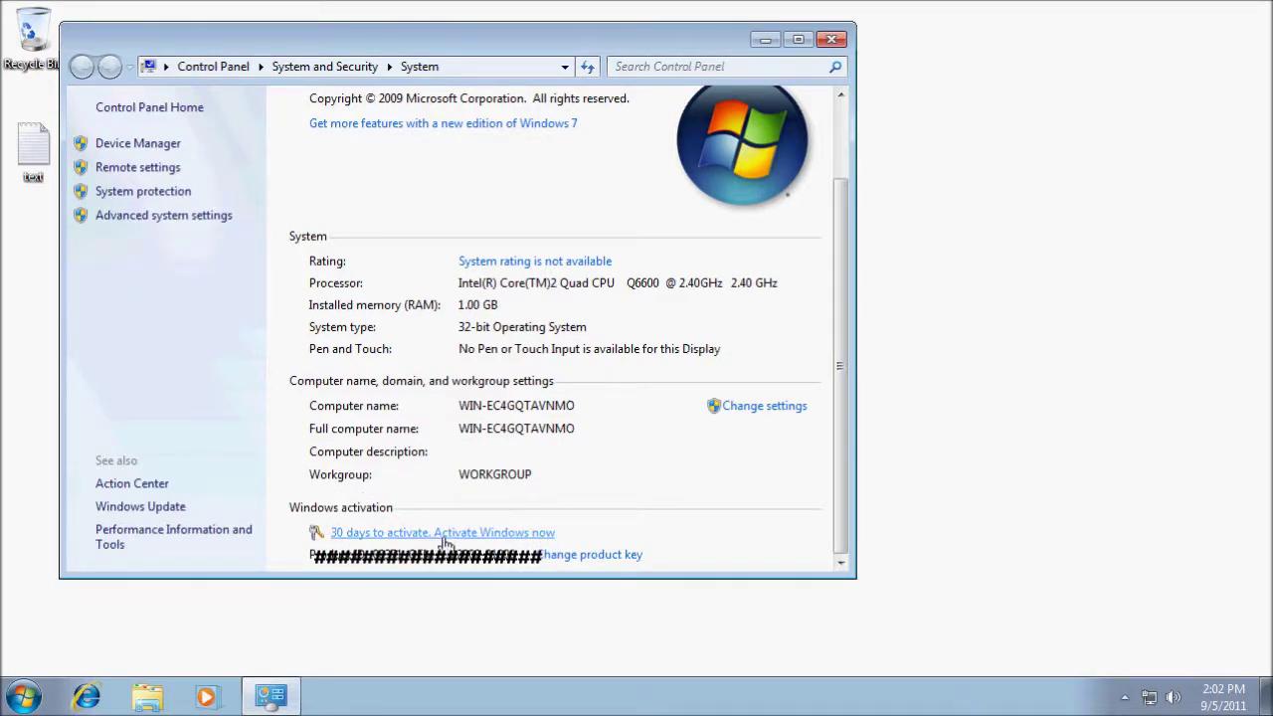
Open Windows Activation from the System page and choose Activate Windows online now
left_click(444, 537)
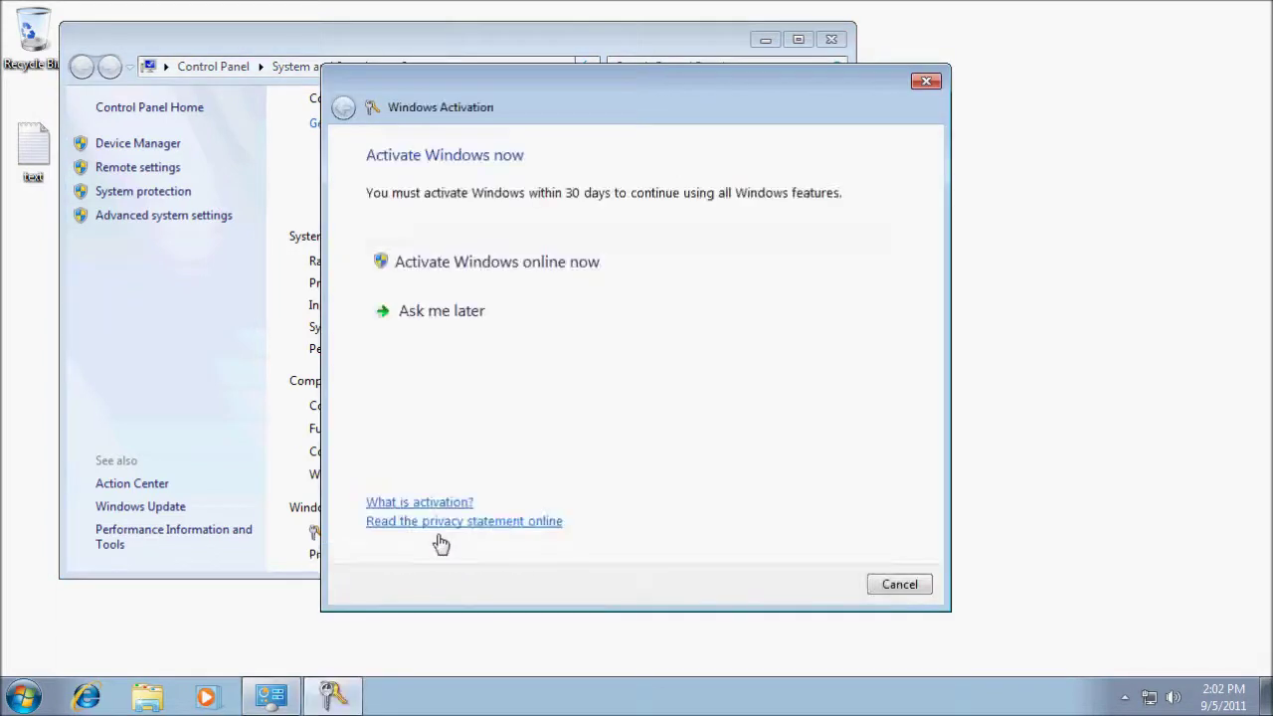
left_click(533, 277)
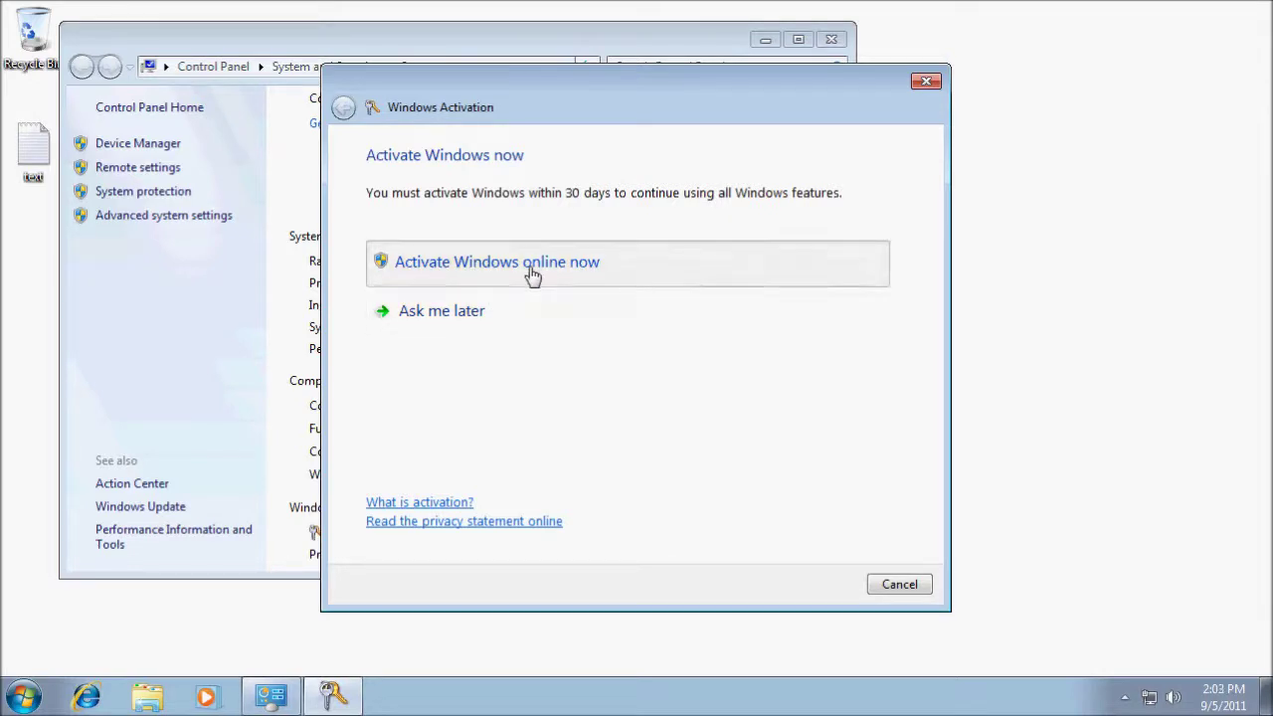